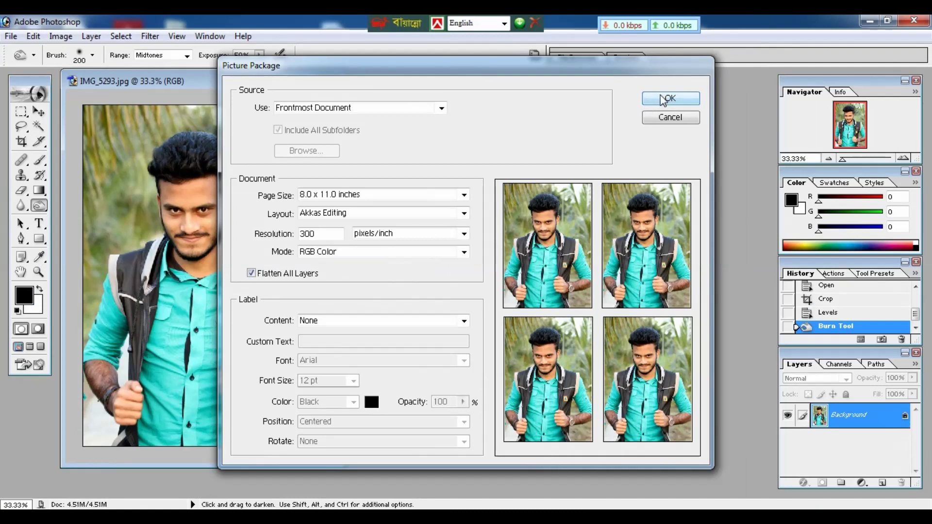
Build the four-photo Picture Package sheet, then bring up the Start menu.
left_click(662, 100)
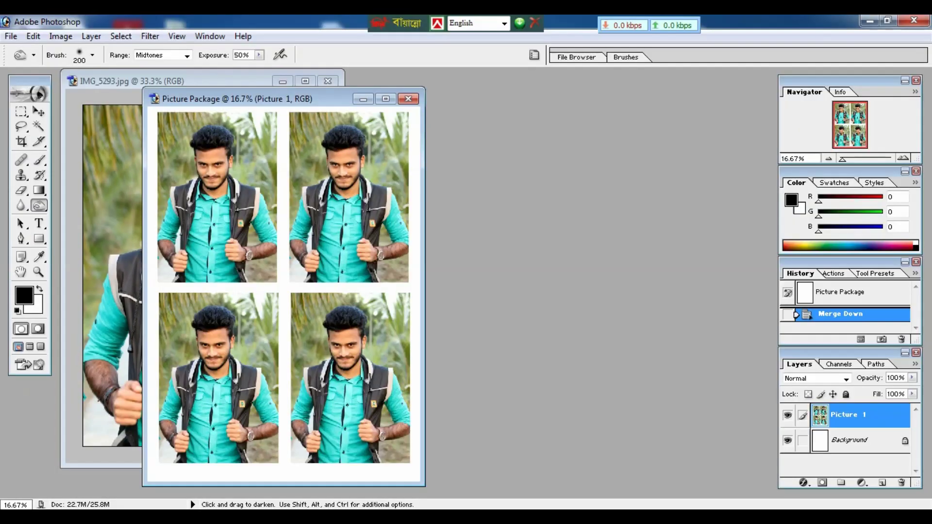
key("super")
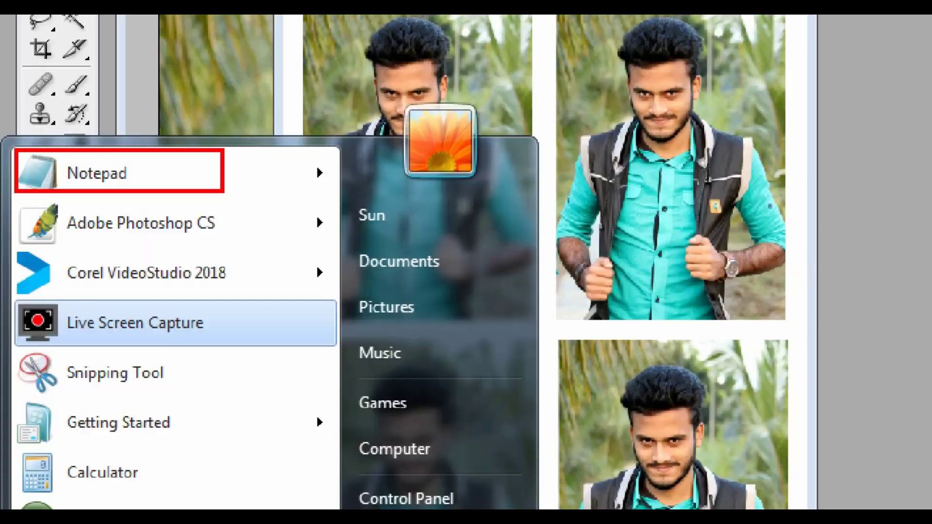
Paste the 8 × 11 'Akkas Editing' layout with four 3.50 × 5.00 drop zones into a new Notepad document.
left_click(83, 167)
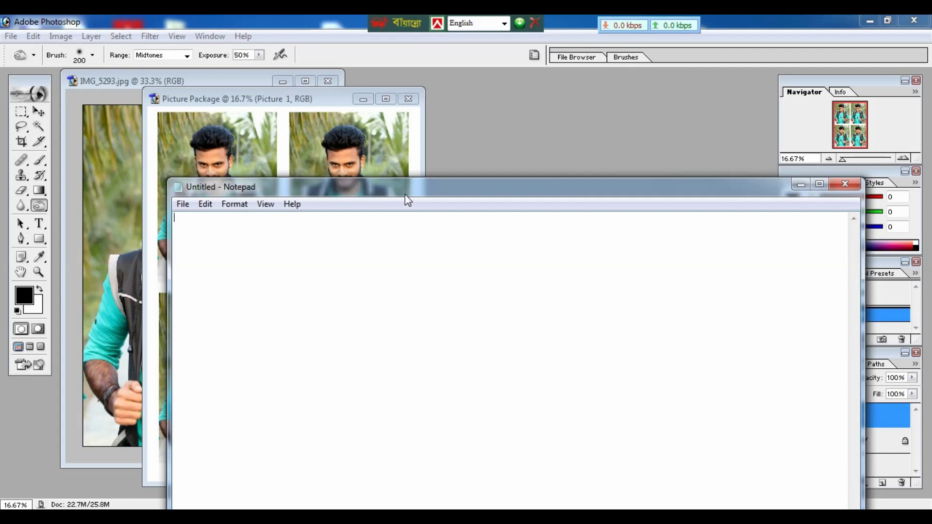
right_click(258, 239)
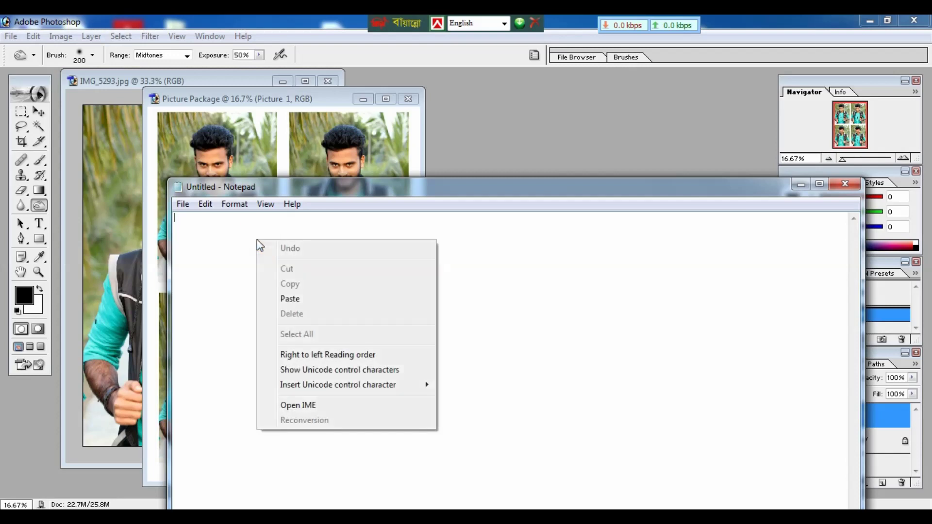
left_click(309, 300)
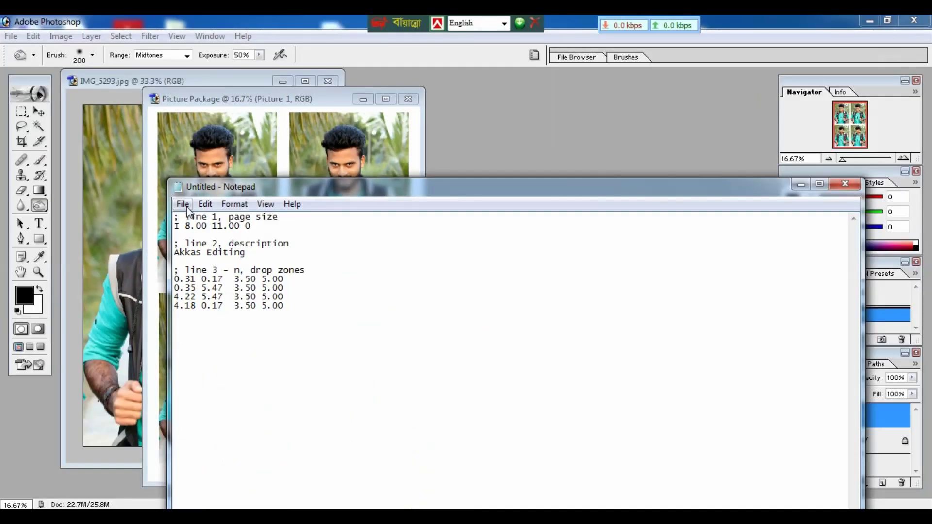
Save the Notepad layout text to the Desktop as 'Akkas Design'.
left_click(186, 206)
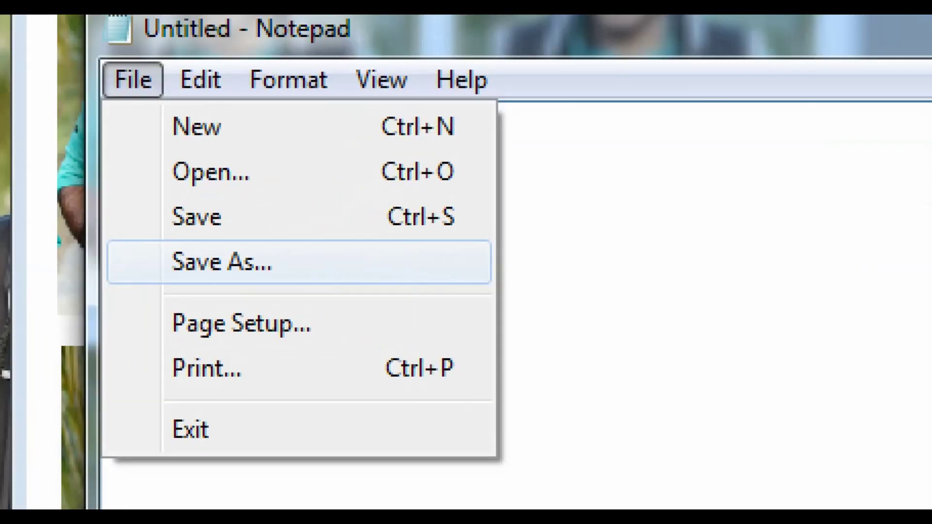
left_click(207, 265)
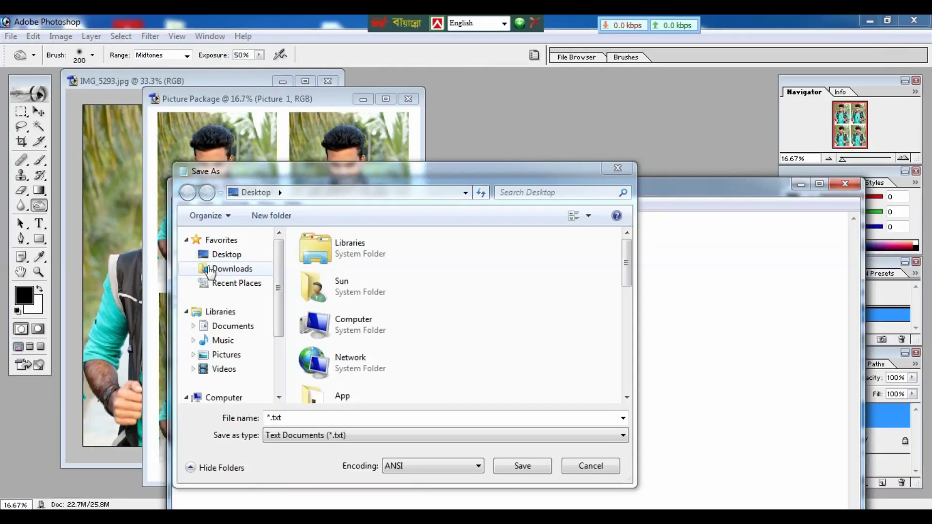
left_click(442, 178)
left_click_drag(443, 177, 453, 107)
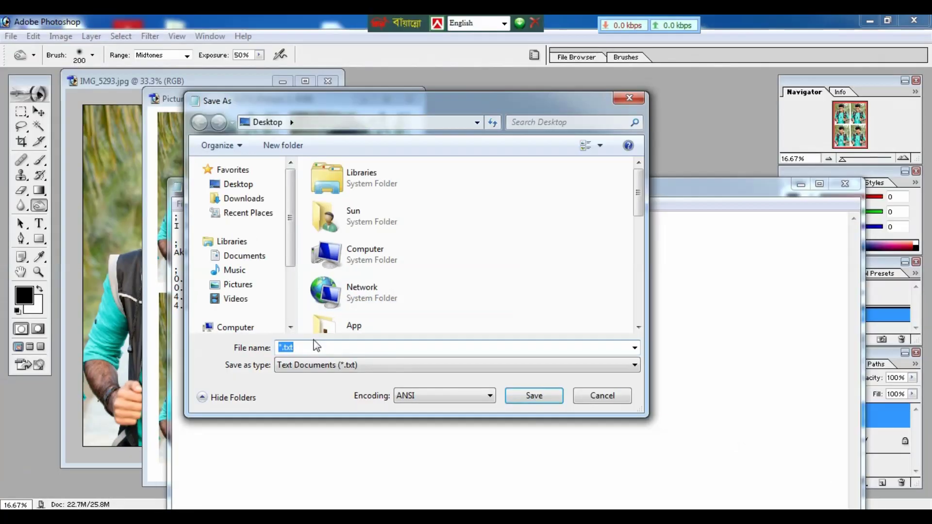
type("A")
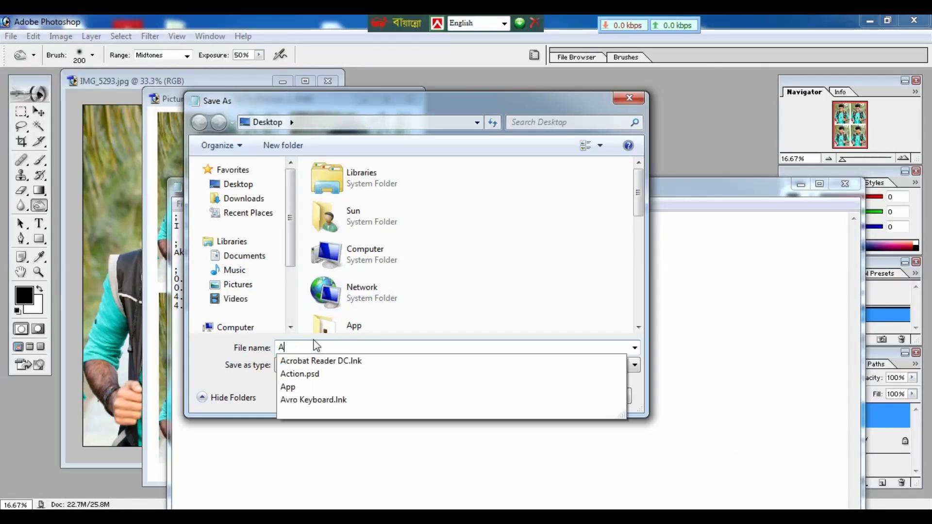
type("kkasde")
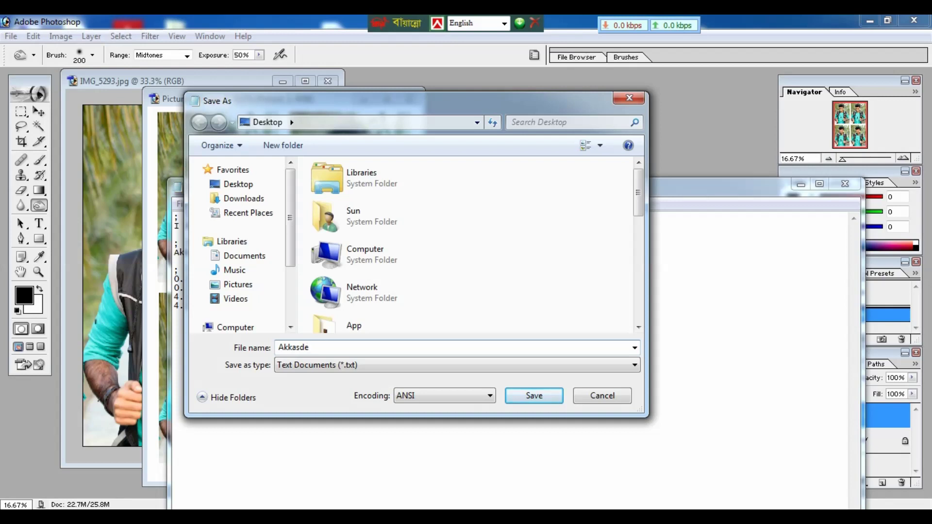
key("BackSpace")
key("BackSpace")
type("Des")
type("ign")
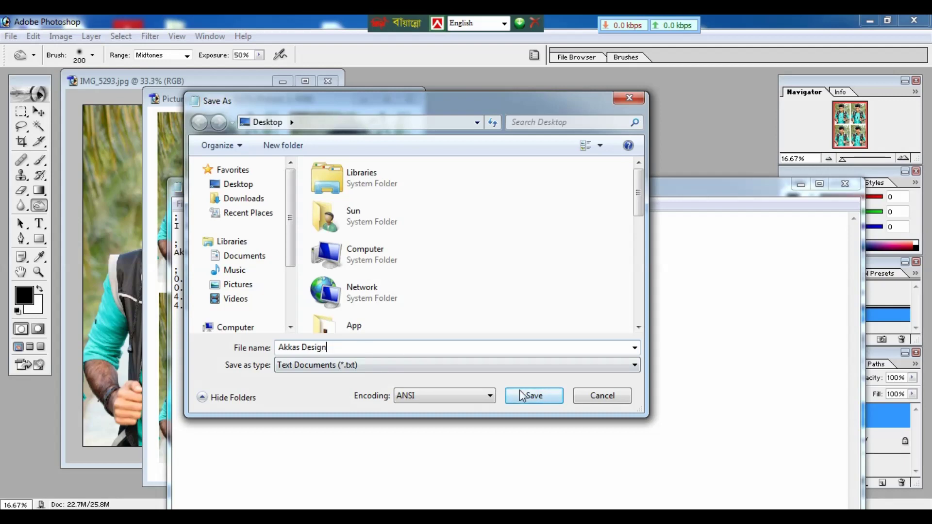
left_click(533, 397)
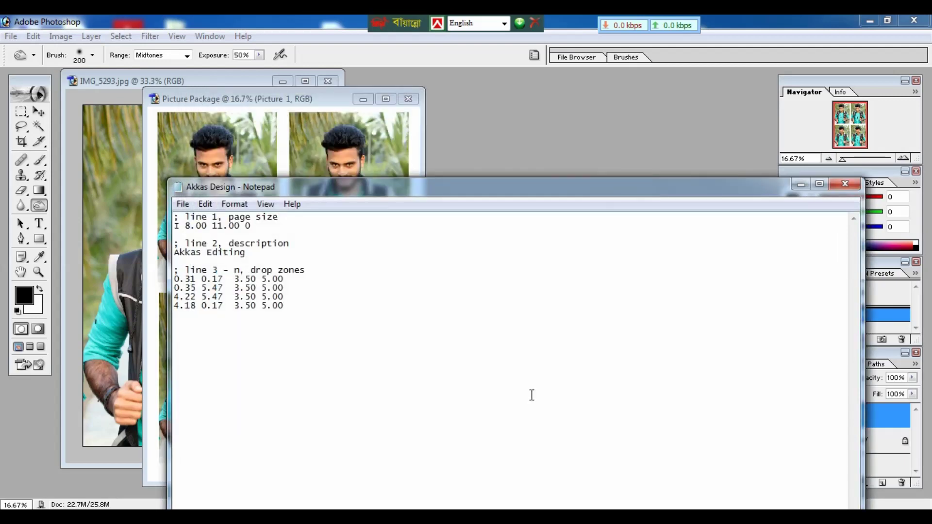
Close Notepad and minimize Photoshop to reveal the desktop with the Akkas Design file.
left_click(845, 183)
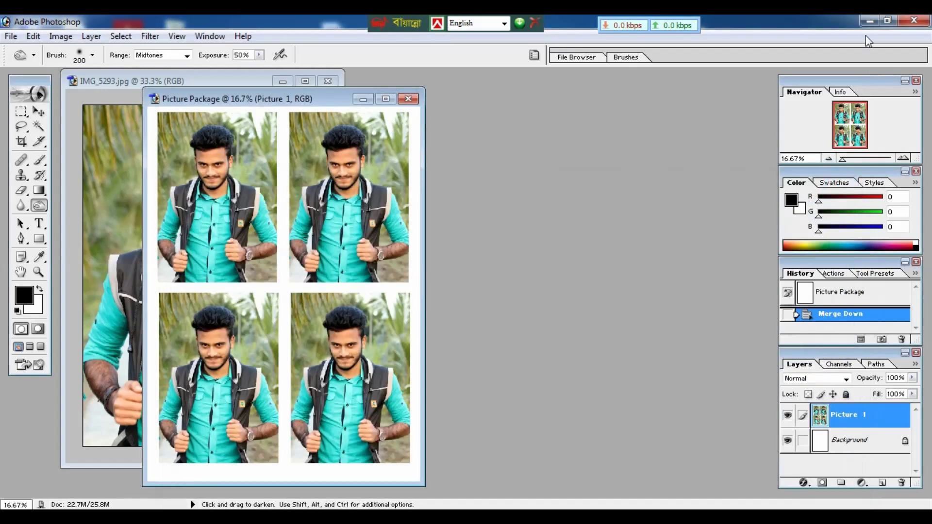
left_click(869, 22)
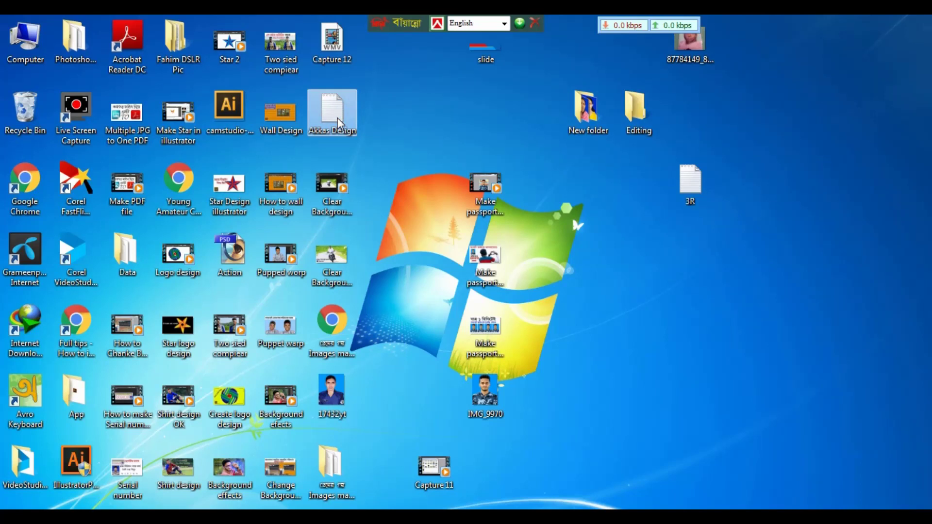
Browse from Computer through Local Disk (C:) and Program Files into the Adobe folder.
left_click(57, 61)
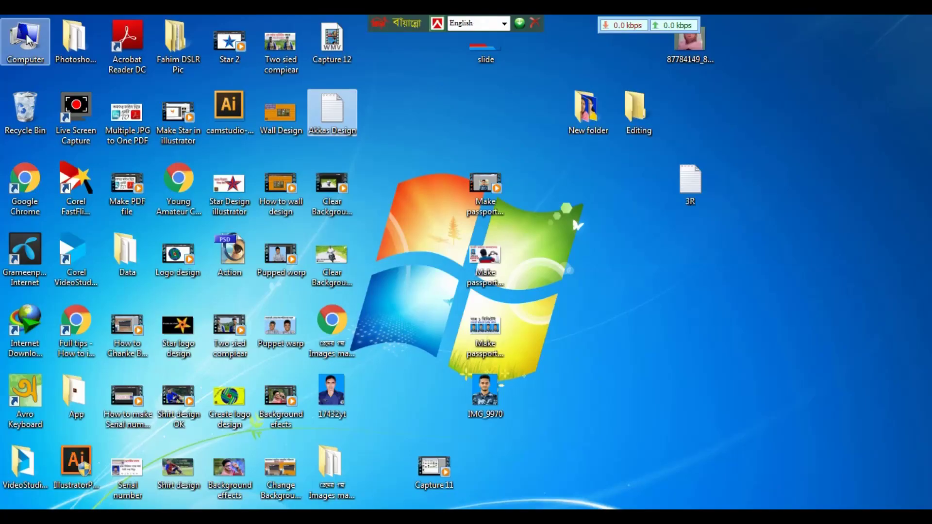
left_click(27, 40)
double_click(27, 40)
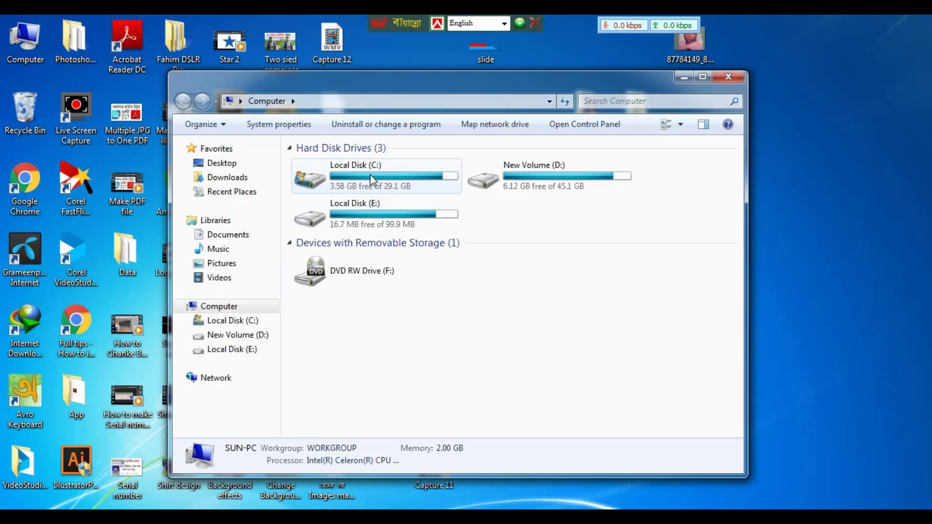
double_click(371, 179)
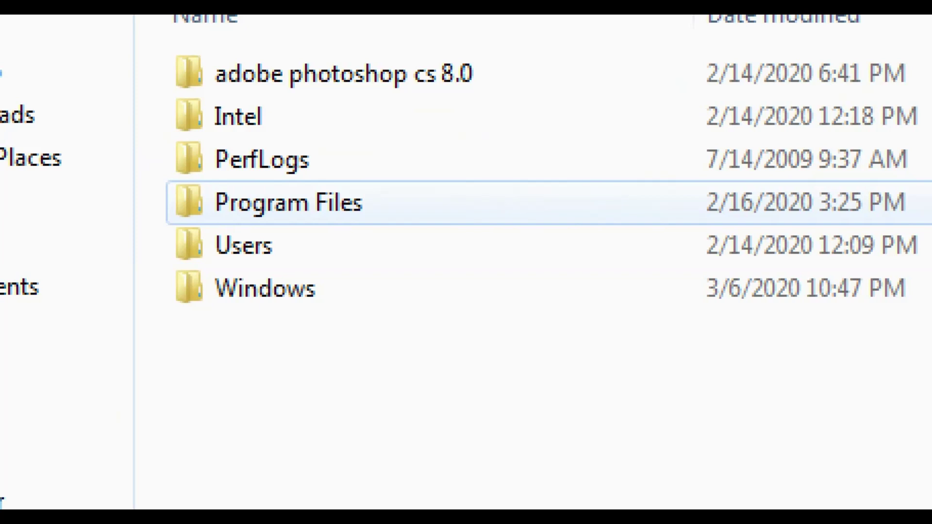
left_click(354, 208)
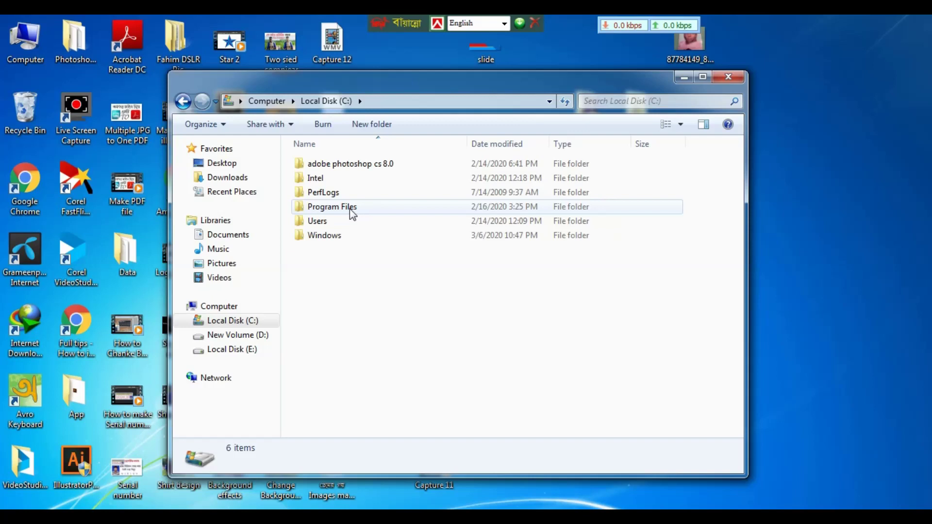
double_click(350, 209)
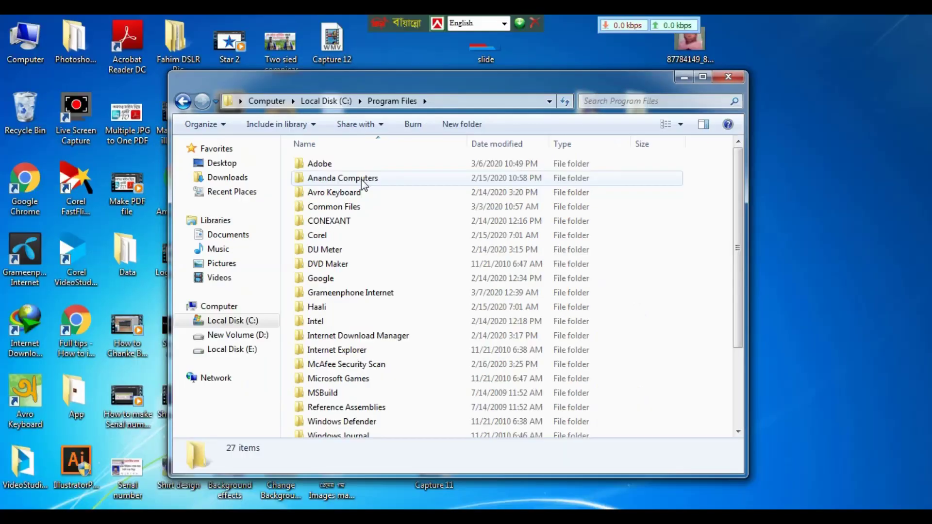
double_click(327, 165)
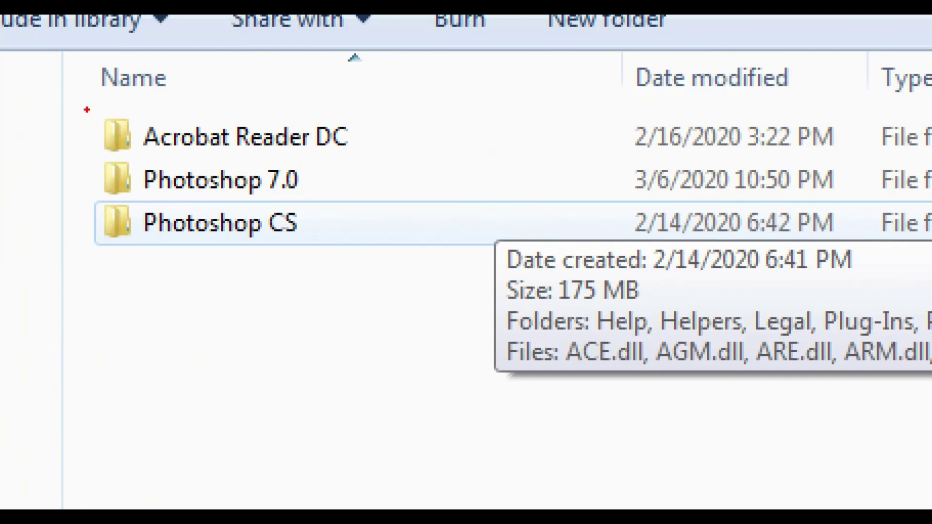
left_click_drag(86, 108, 304, 263)
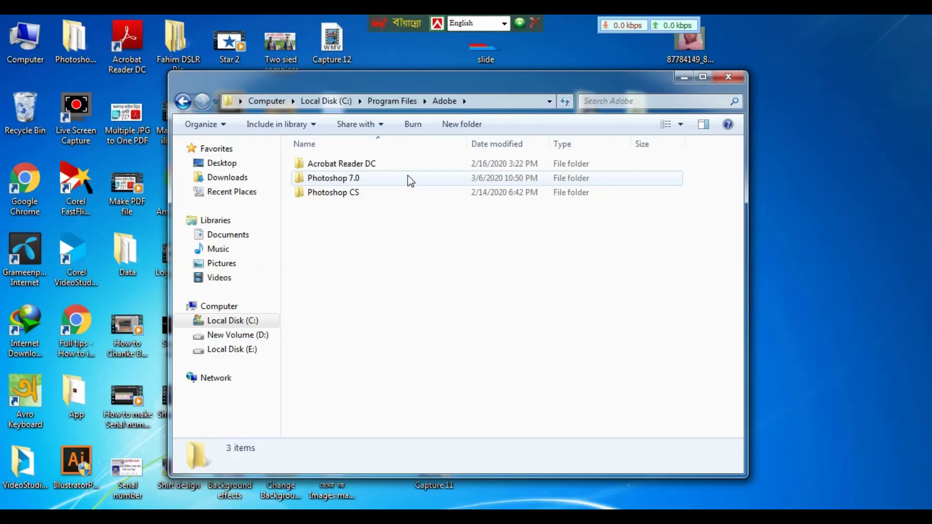
Navigate into Photoshop 7.0 > Presets > Layouts.
double_click(347, 180)
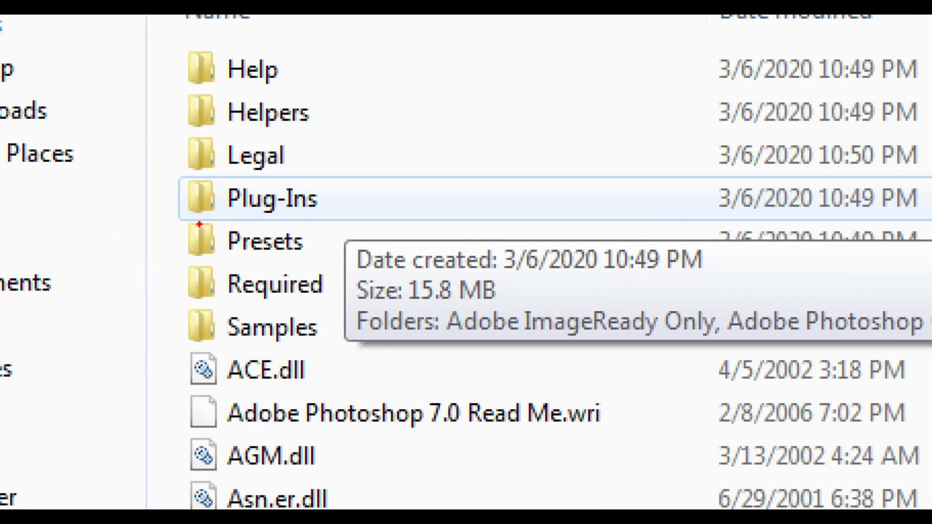
left_click_drag(185, 216, 324, 262)
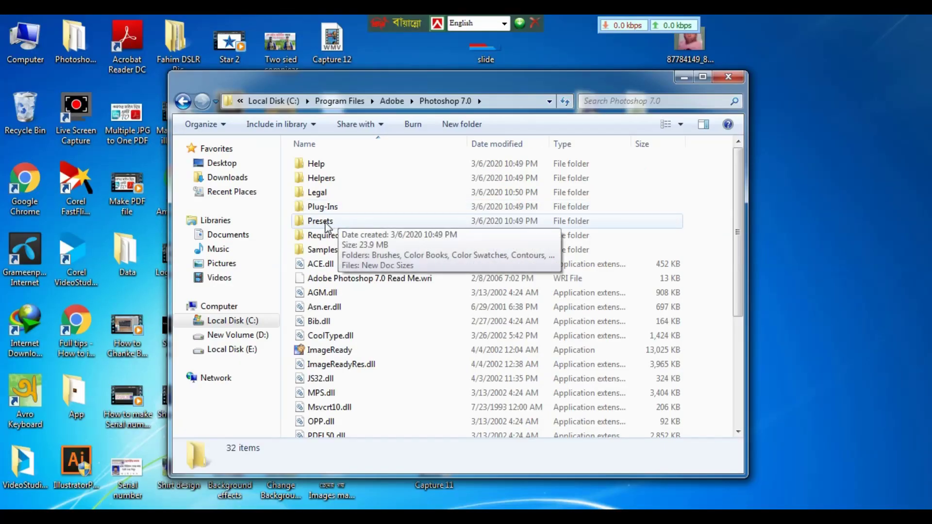
double_click(323, 218)
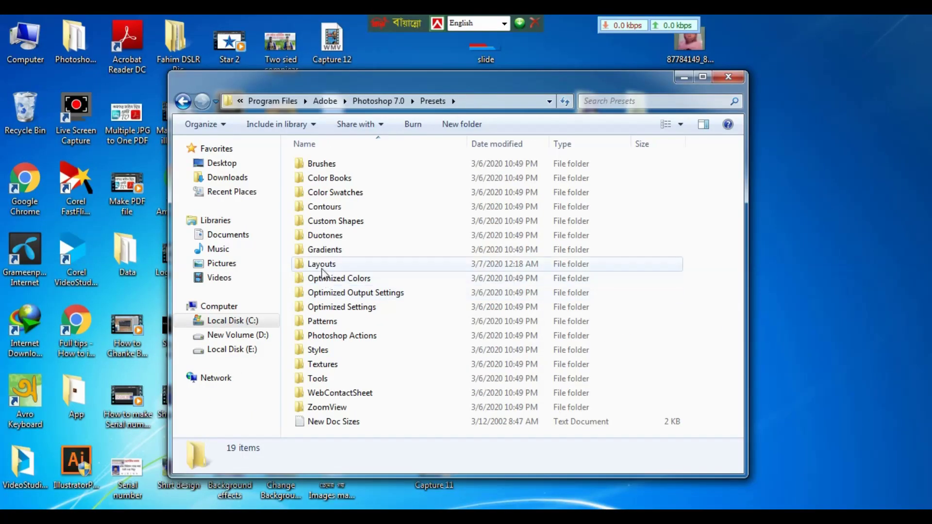
left_click(321, 266)
double_click(321, 266)
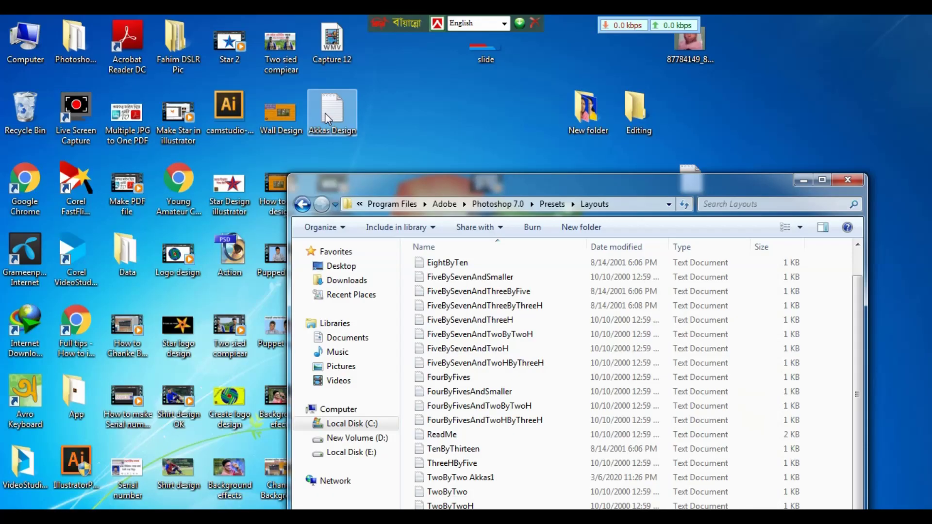
Copy Akkas Design from the desktop into the Layouts folder, approving the administrator prompt.
right_click(324, 113)
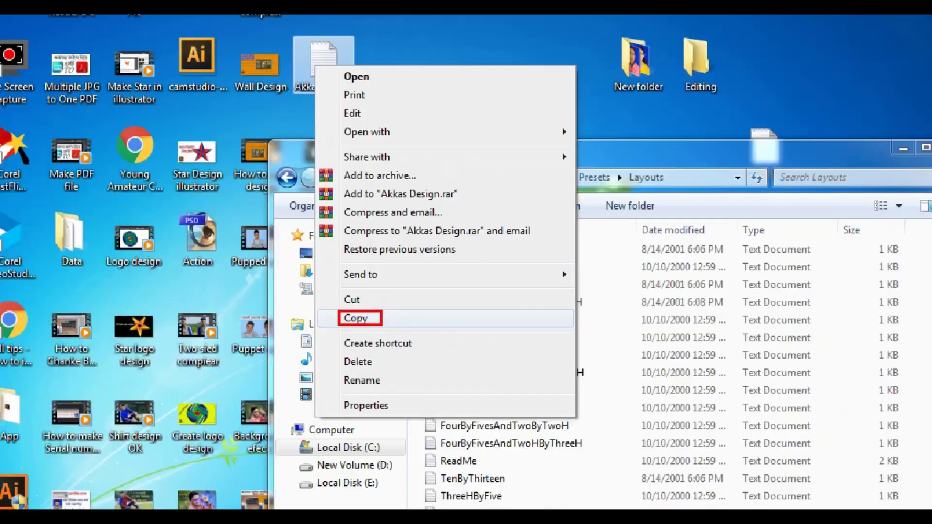
left_click(363, 319)
left_click_drag(511, 184, 367, 85)
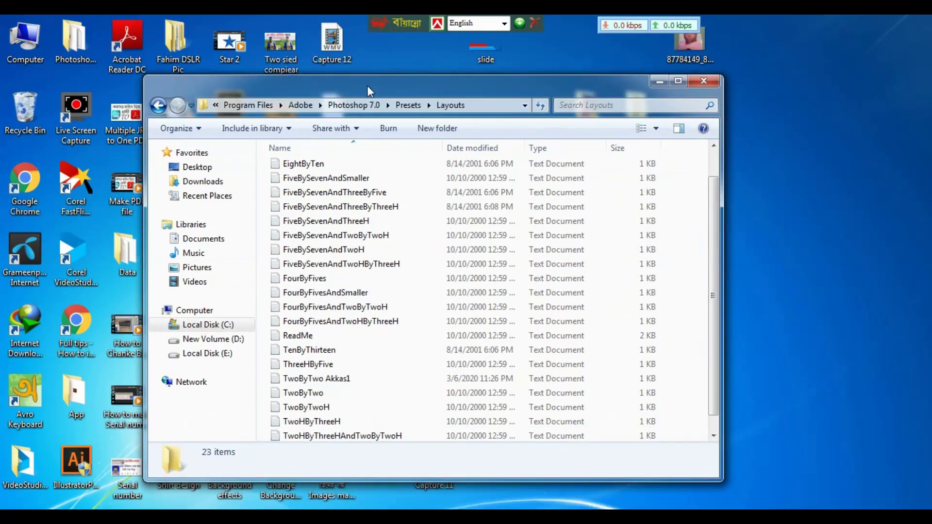
right_click(677, 239)
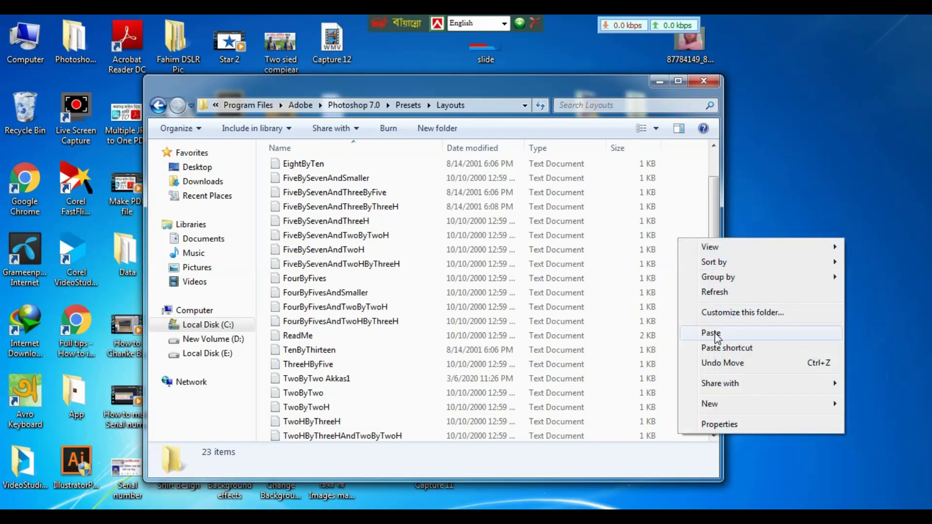
left_click(711, 333)
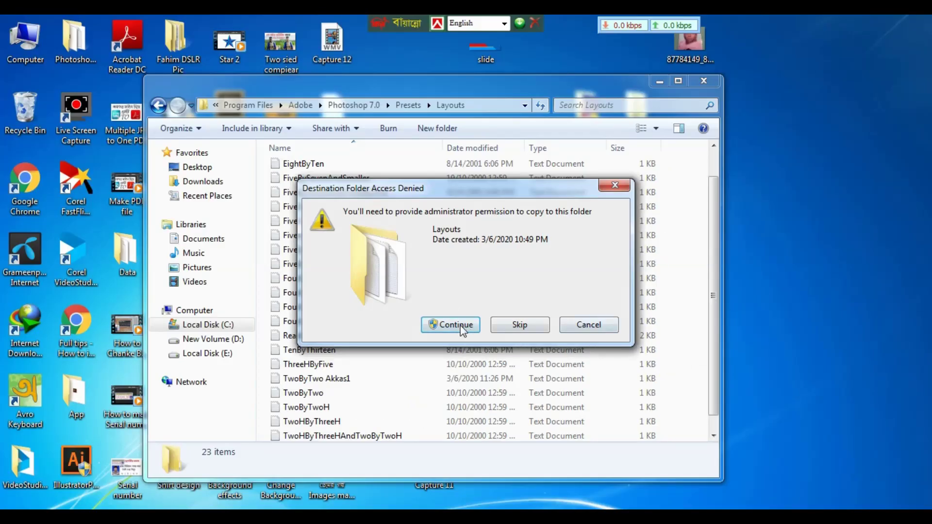
left_click(461, 324)
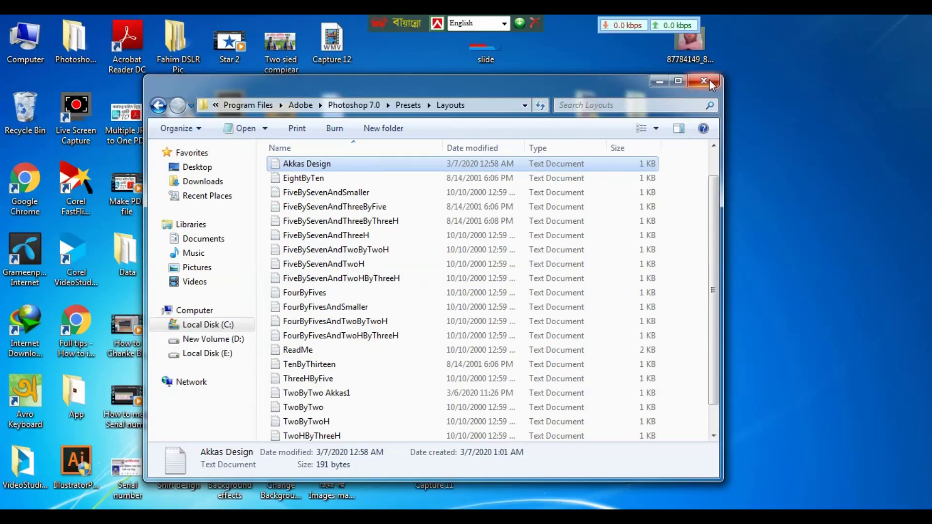
Close Explorer, discard the Picture Package document, and close IMG_5293.
left_click(710, 83)
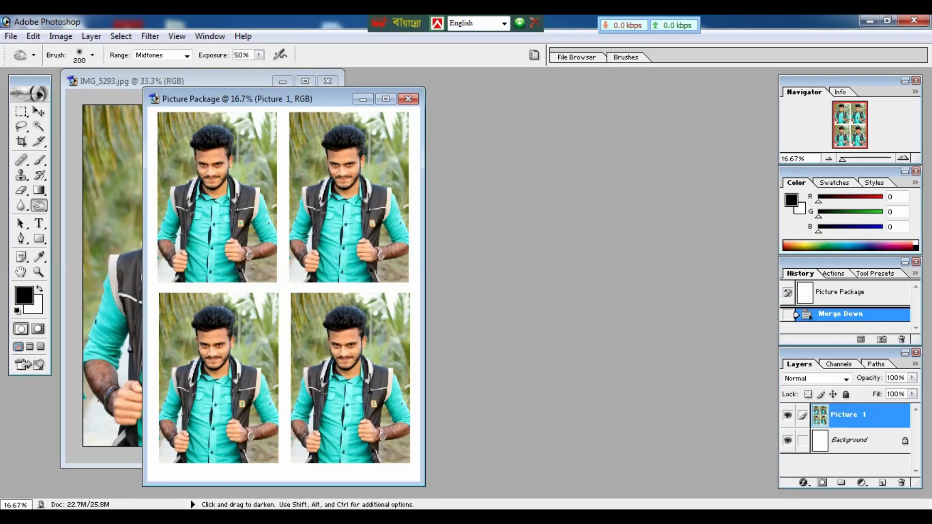
left_click(414, 99)
left_click(467, 215)
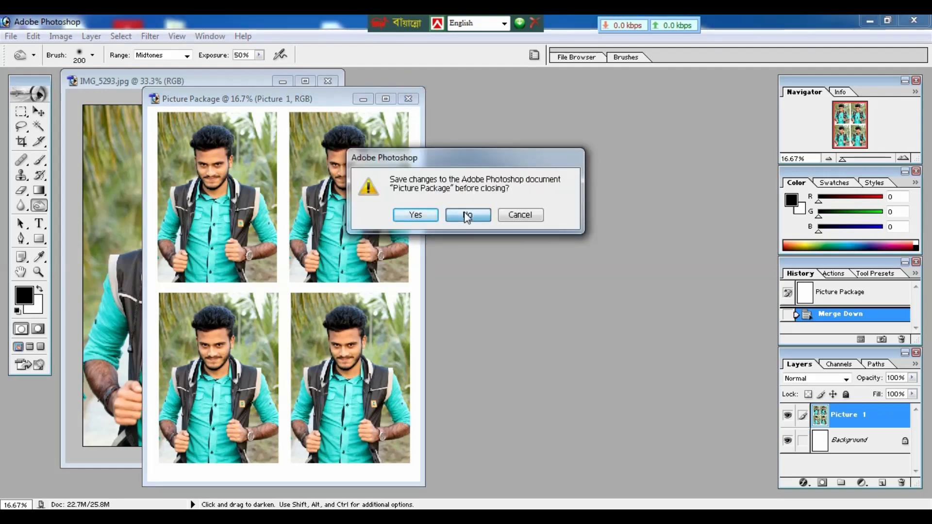
left_click(334, 84)
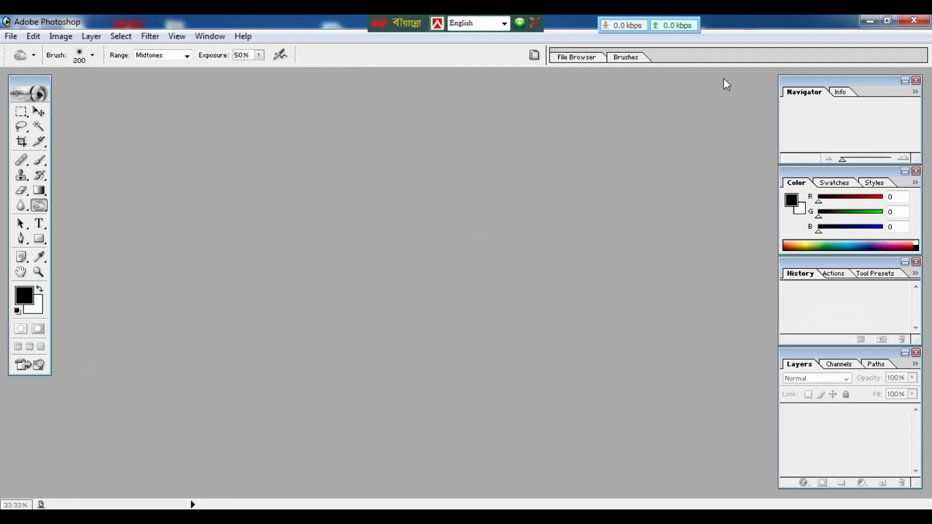
Quit Photoshop and relaunch Adobe Photoshop 7.0 from the Start menu.
left_click(914, 20)
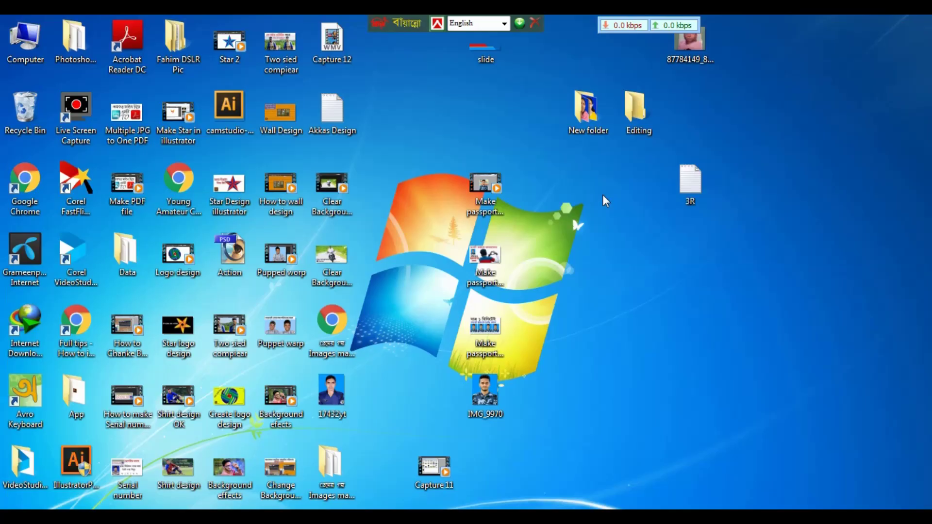
left_click(20, 505)
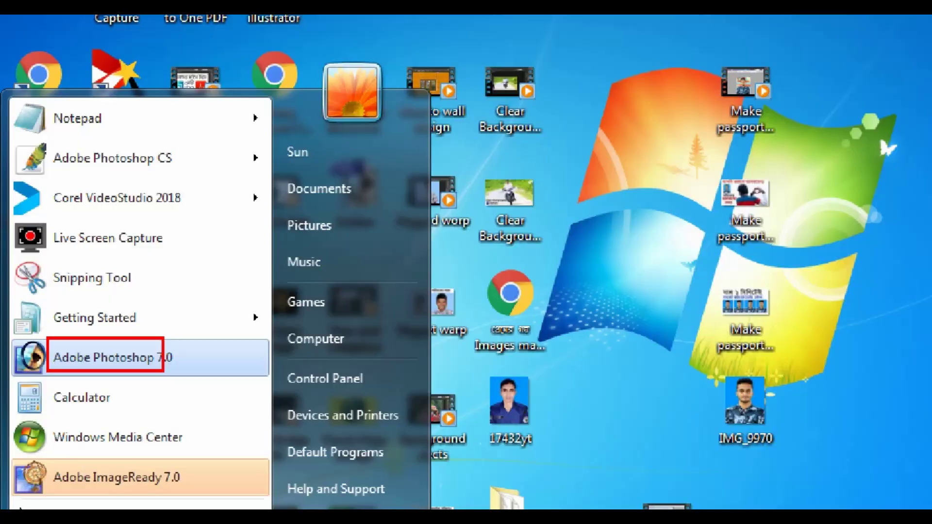
left_click(37, 369)
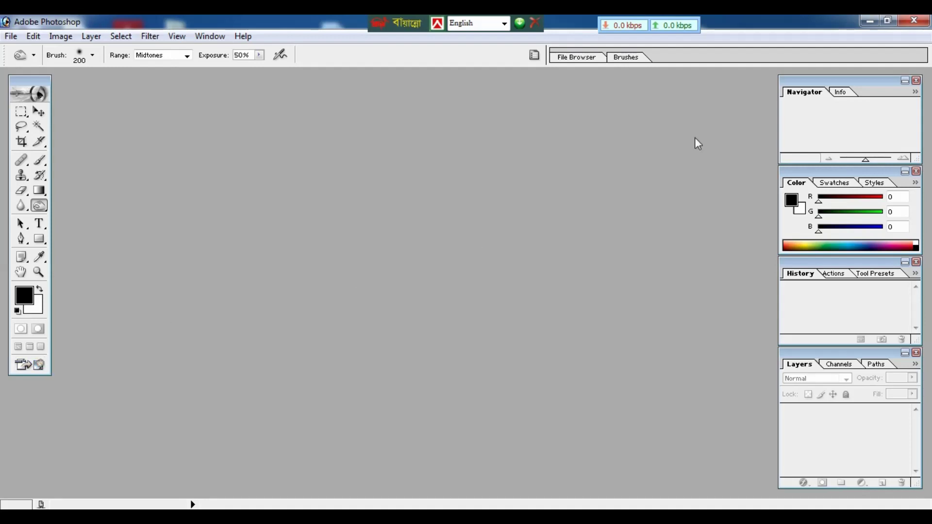
Open IMG_5293 from the Fahim DSLR Pic subfolder in Photoshop.
left_click(870, 21)
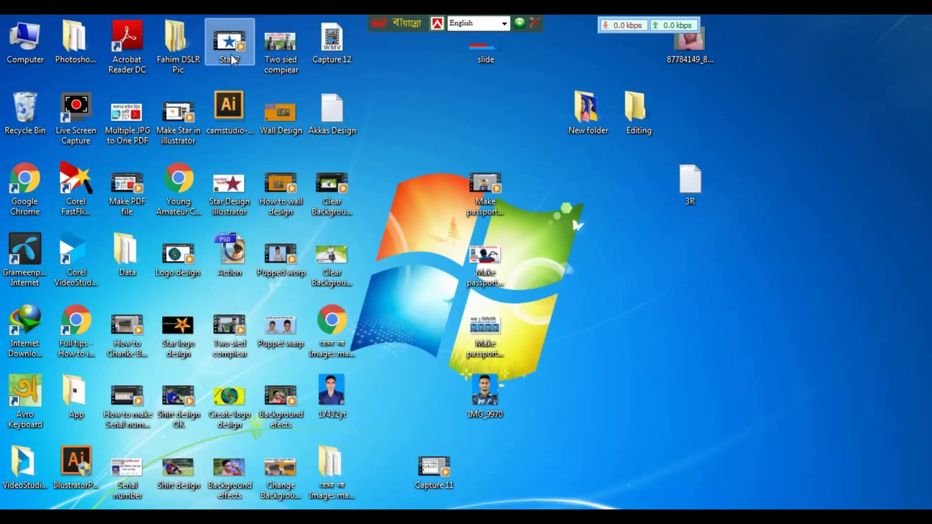
double_click(168, 61)
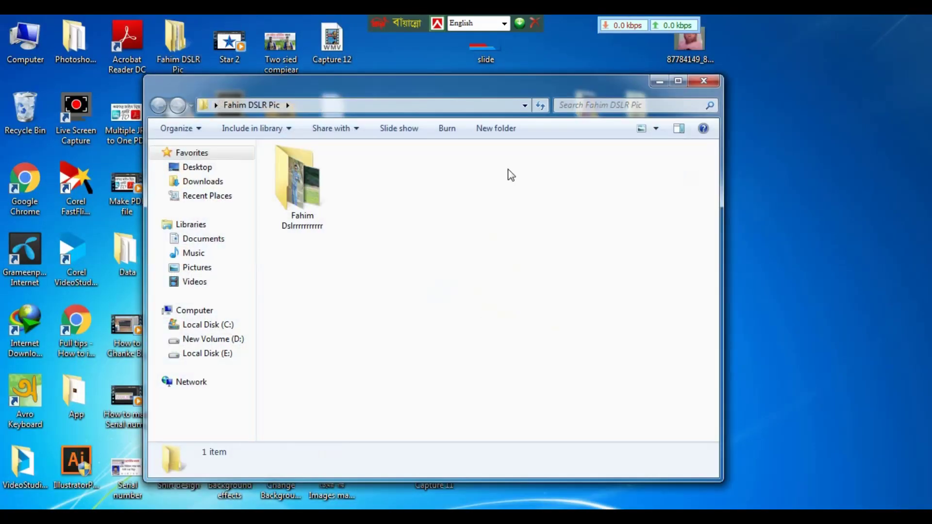
double_click(304, 179)
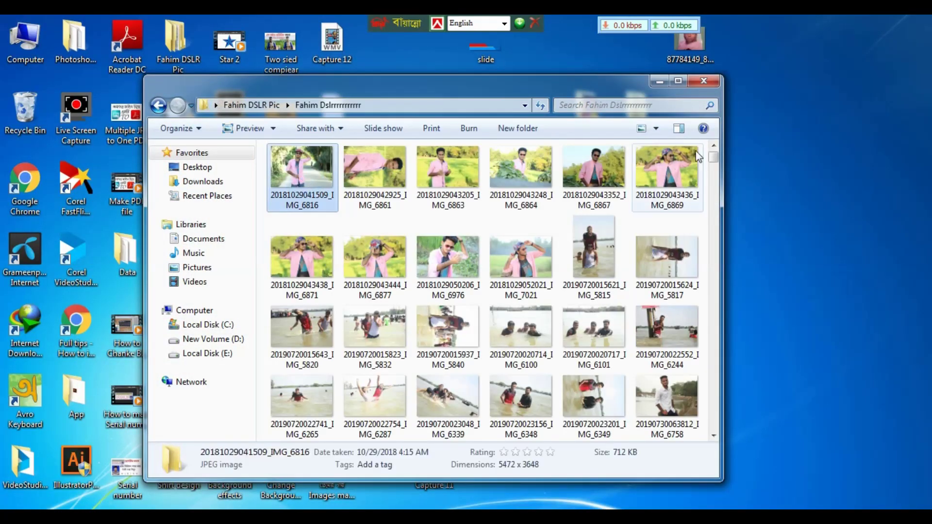
left_click(678, 80)
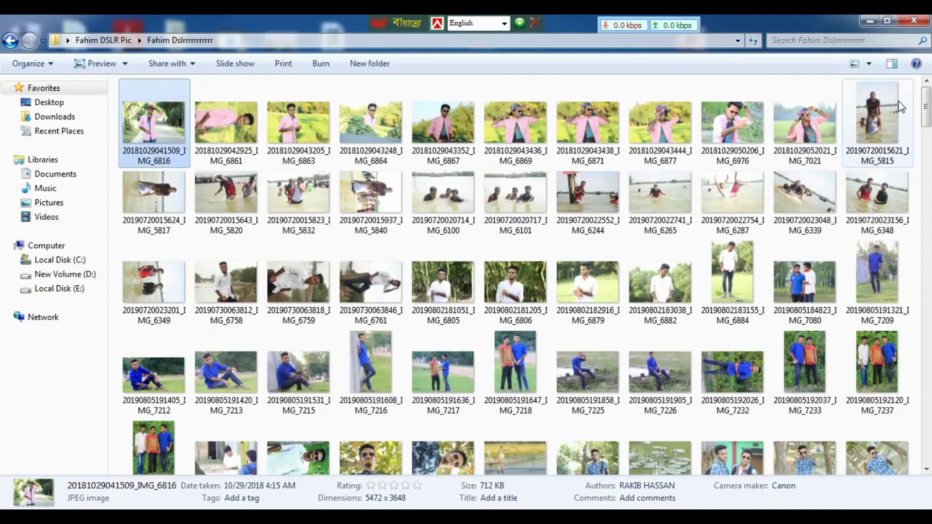
scroll(915, 108, "down", 10)
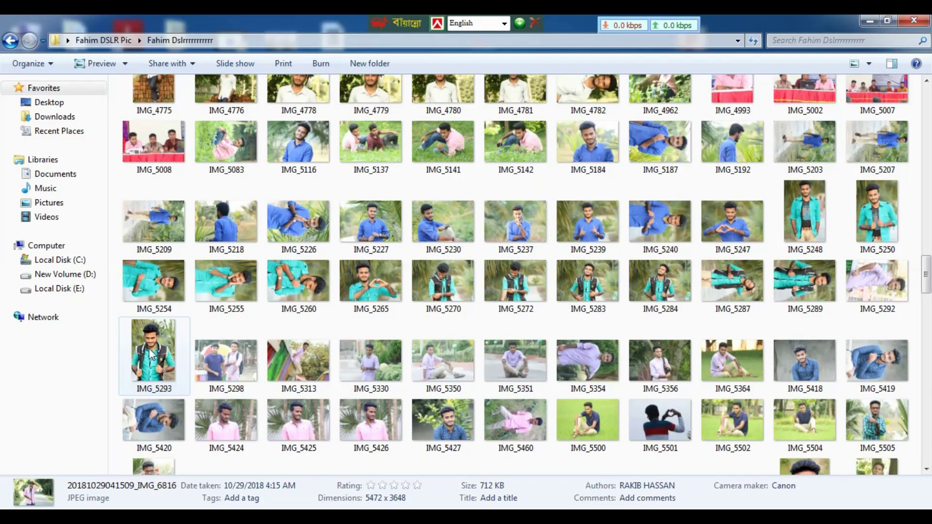
left_click(145, 351)
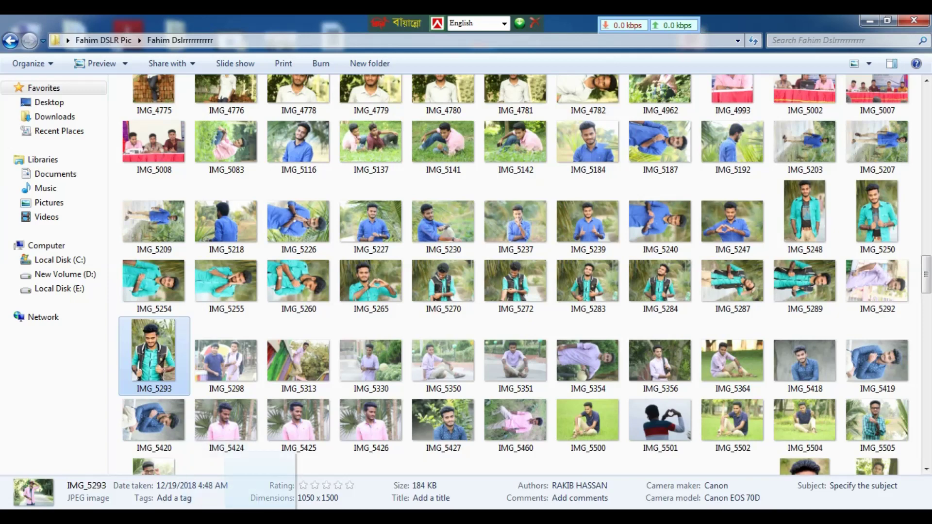
key("Return")
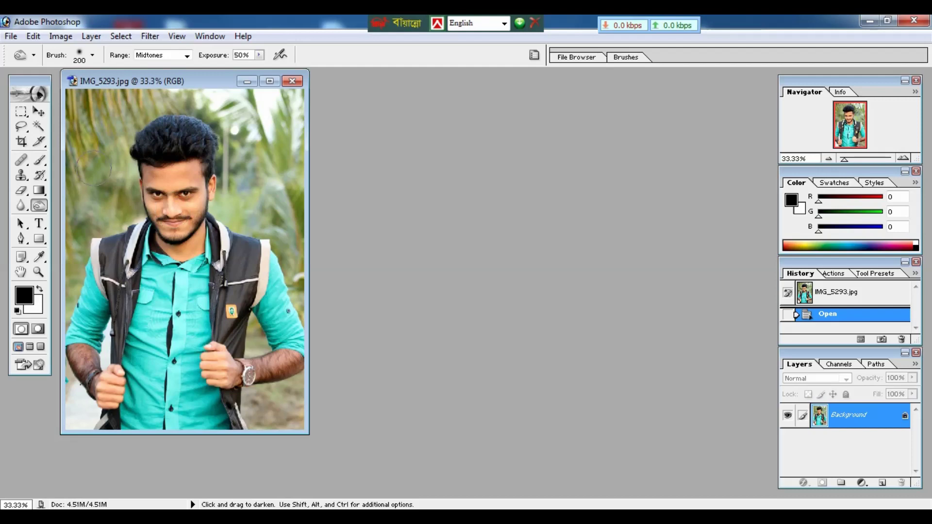
Launch File > Automate > Picture Package for the IMG_5293 photo.
key("ctrl")
left_click(10, 38)
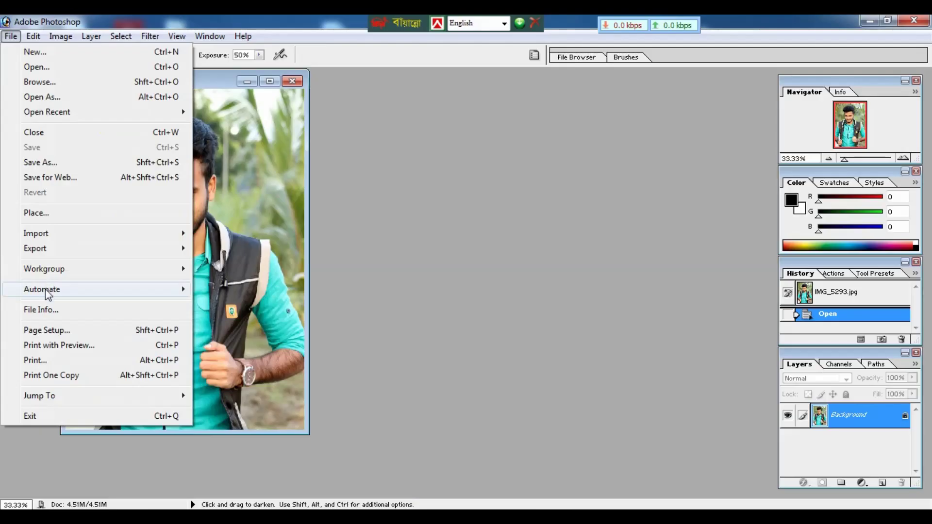
left_click(49, 291)
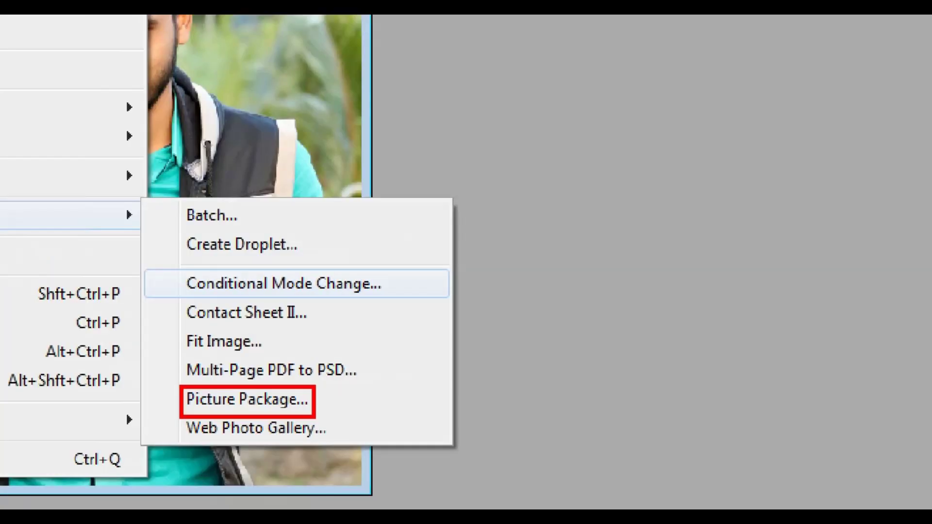
left_click(227, 391)
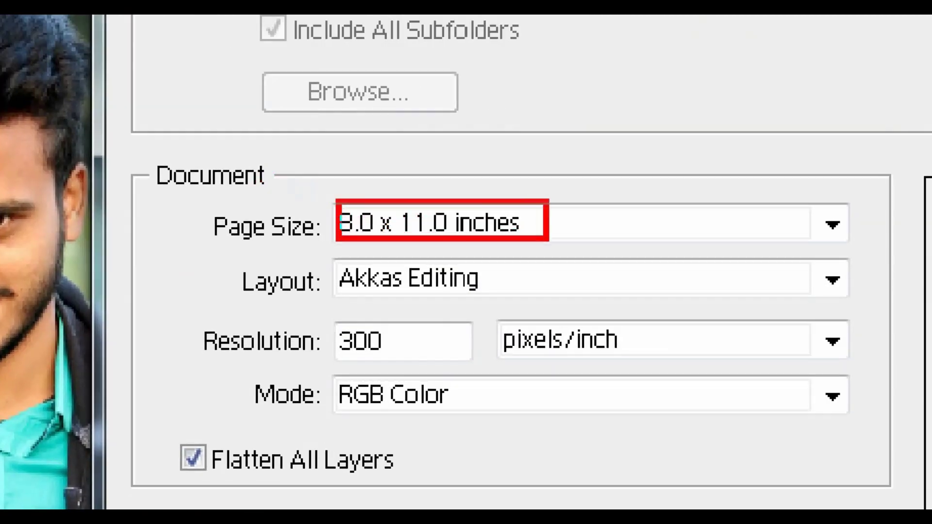
Select the 8.0 x 11.0 inch page size, then cancel Picture Package without building.
left_click_drag(310, 259, 476, 315)
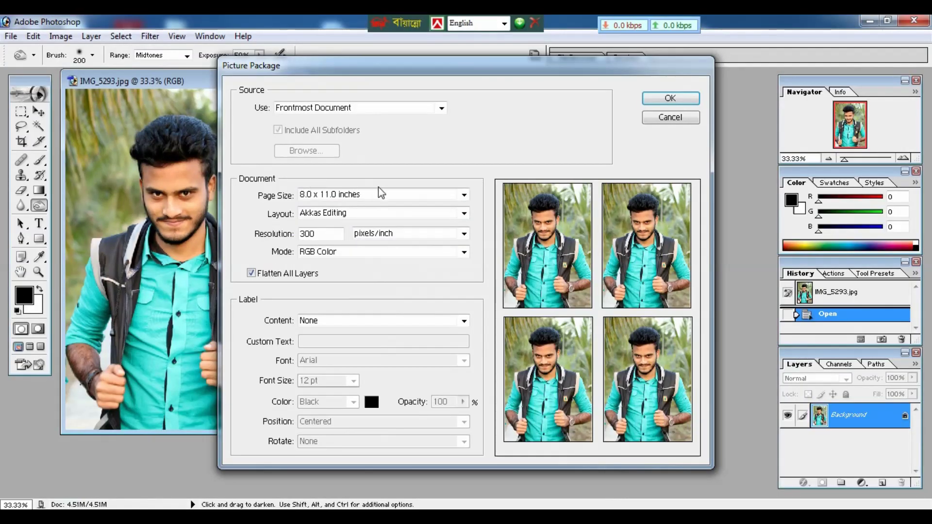
left_click(394, 194)
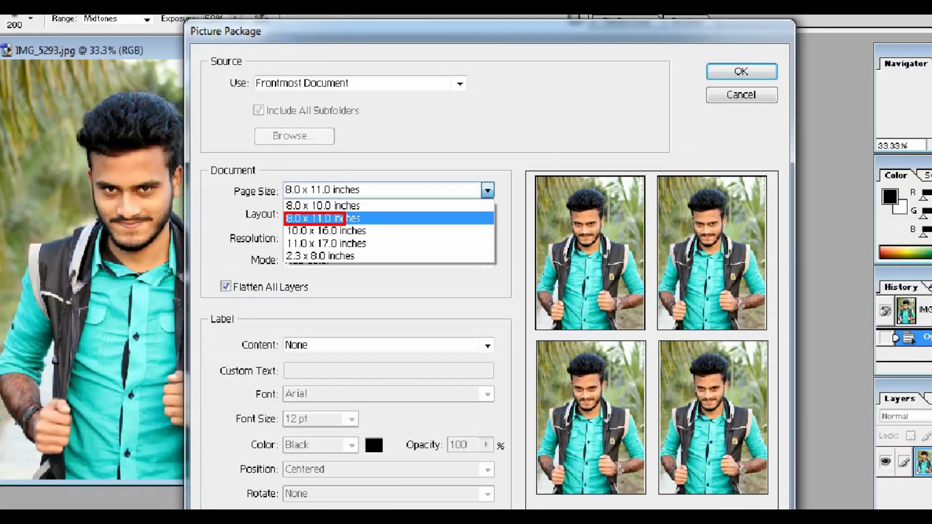
left_click(339, 210)
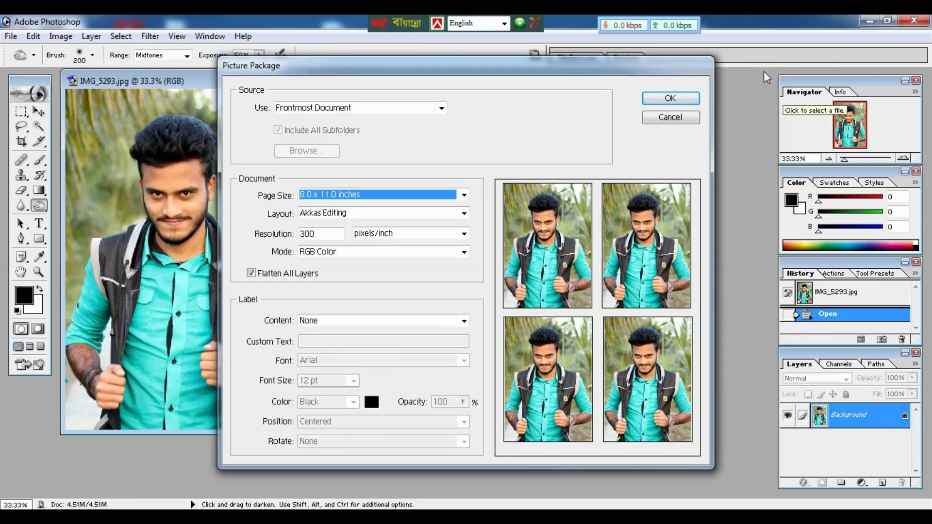
left_click(685, 119)
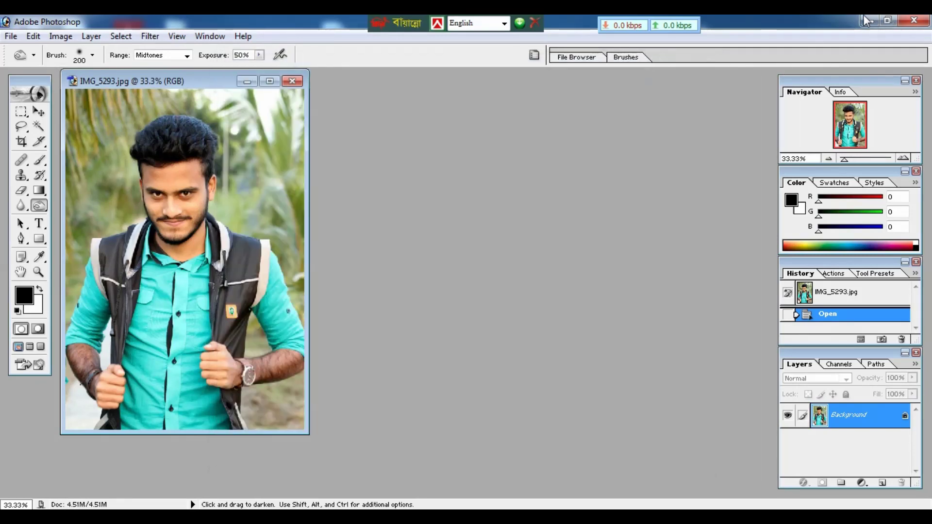
Open the 3R layout file in Notepad to show its 8.00 x 11.00 page, then reopen Picture Package.
left_click(869, 20)
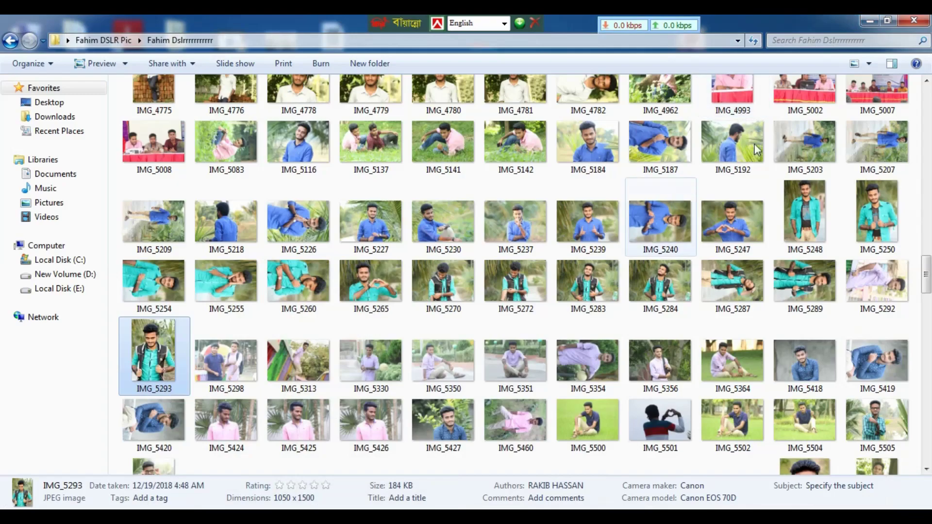
left_click(913, 22)
left_click(686, 182)
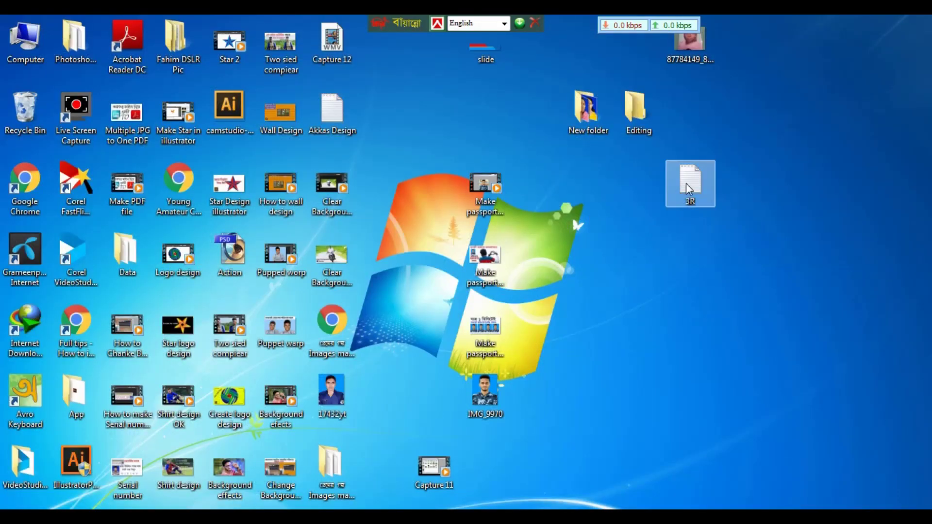
double_click(686, 182)
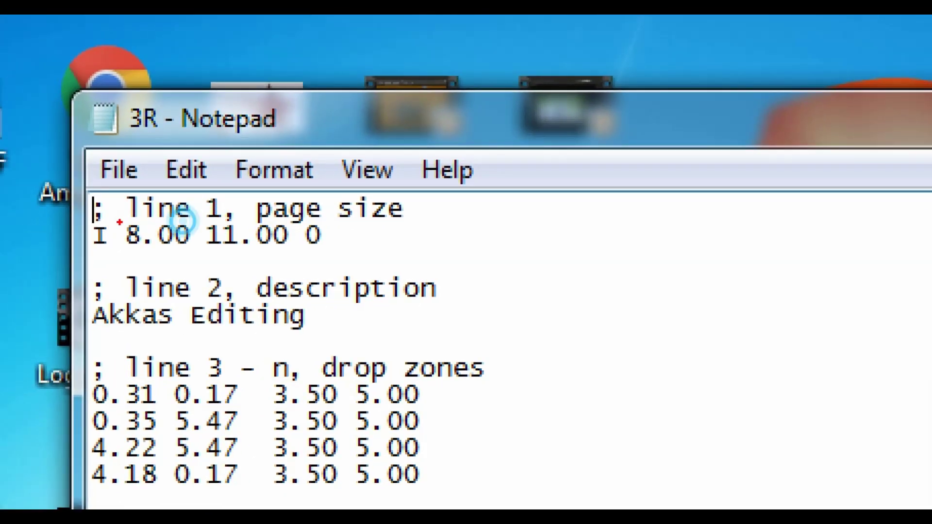
left_click_drag(117, 222, 179, 247)
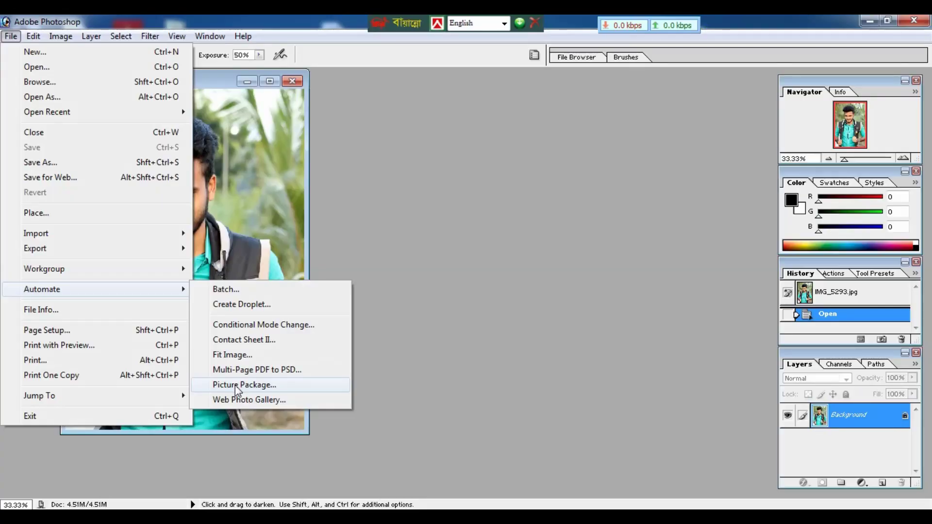
left_click(235, 386)
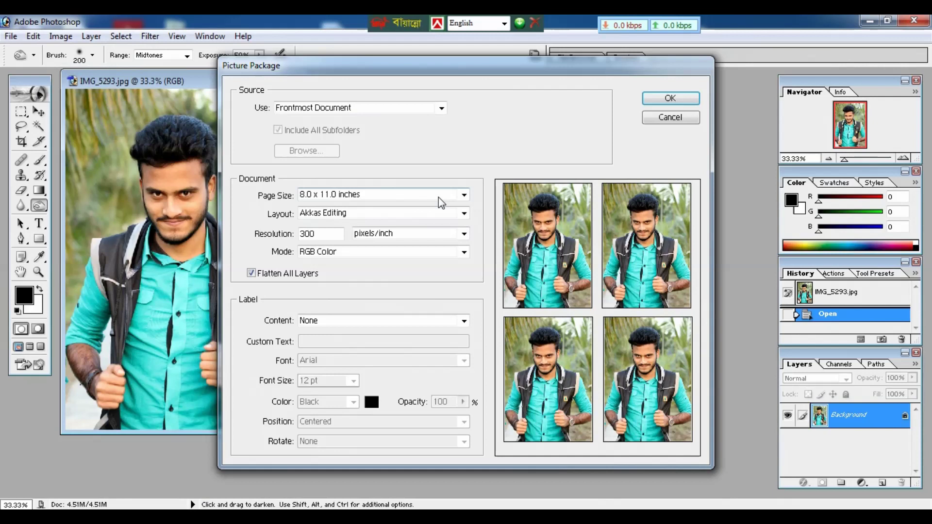
Set the Picture Package page size to 8.0 x 11.0 inches and layout to Akkas Editing.
left_click(438, 197)
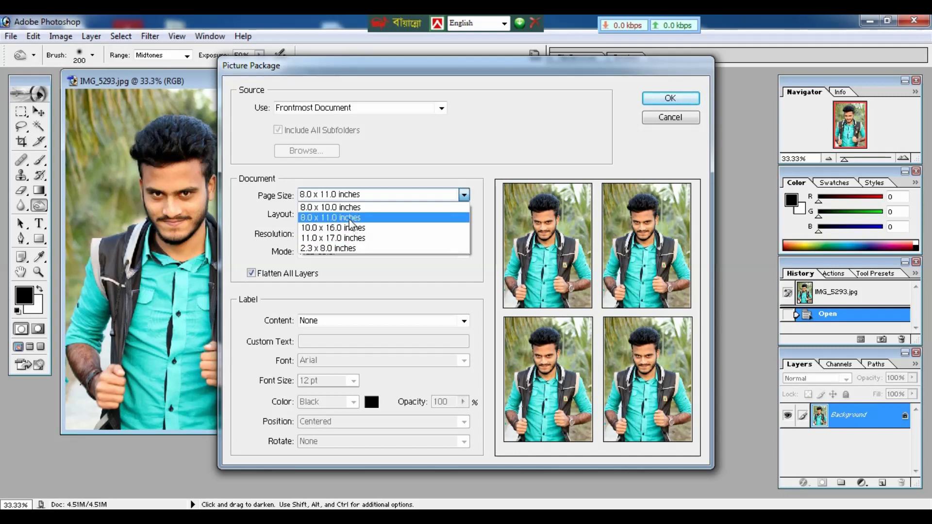
left_click(350, 219)
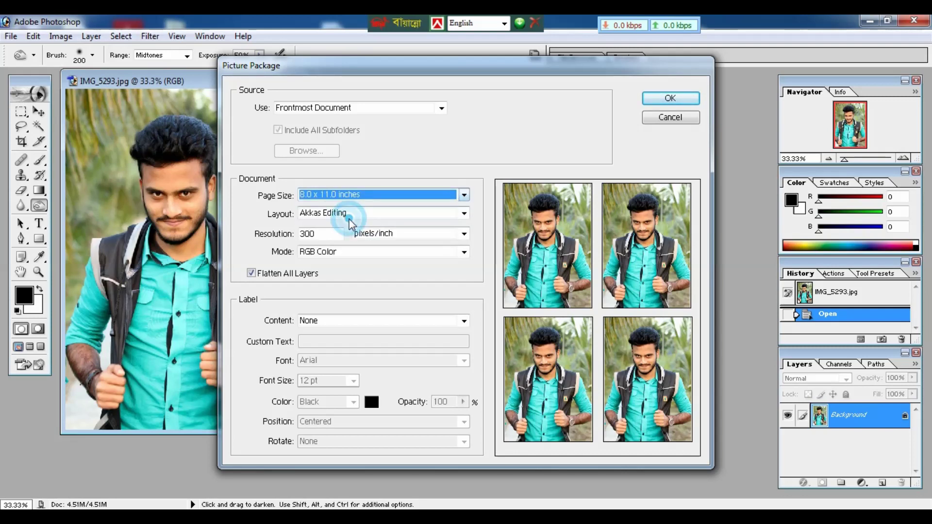
left_click(383, 216)
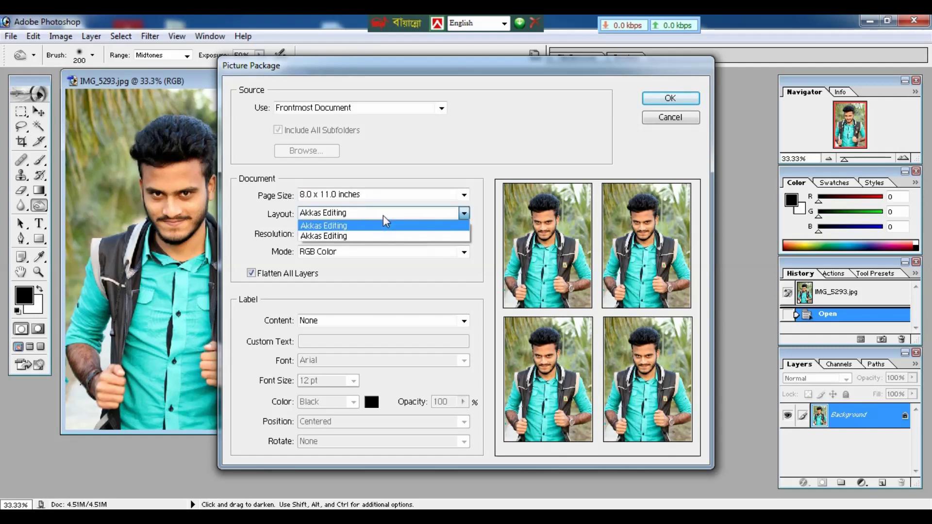
left_click(368, 234)
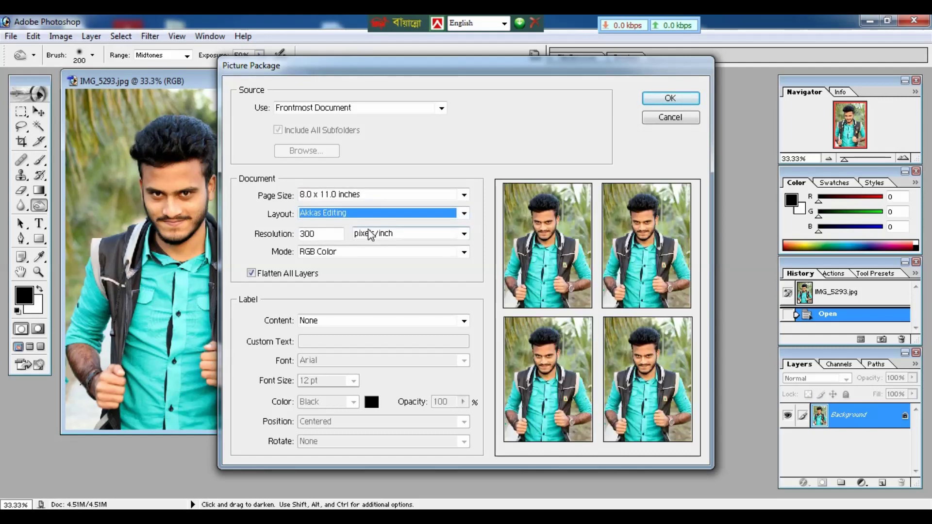
left_click(382, 215)
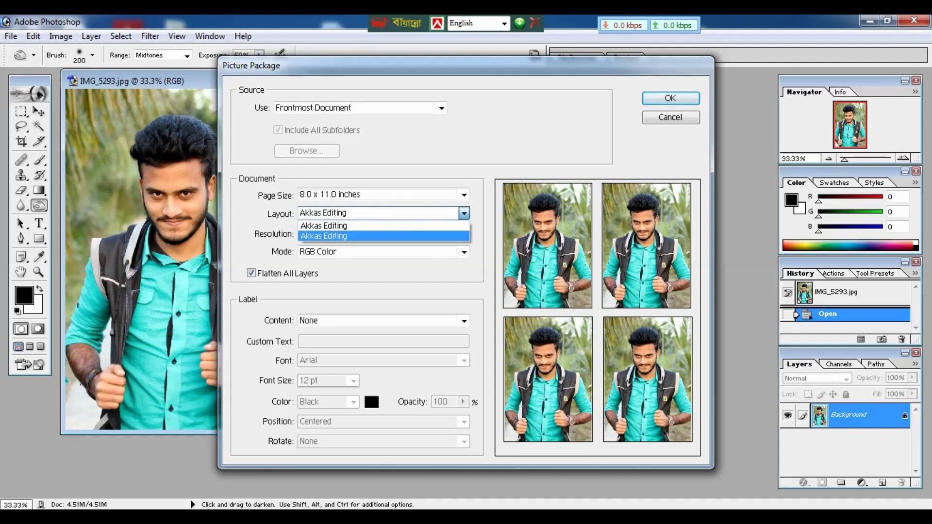
left_click(340, 236)
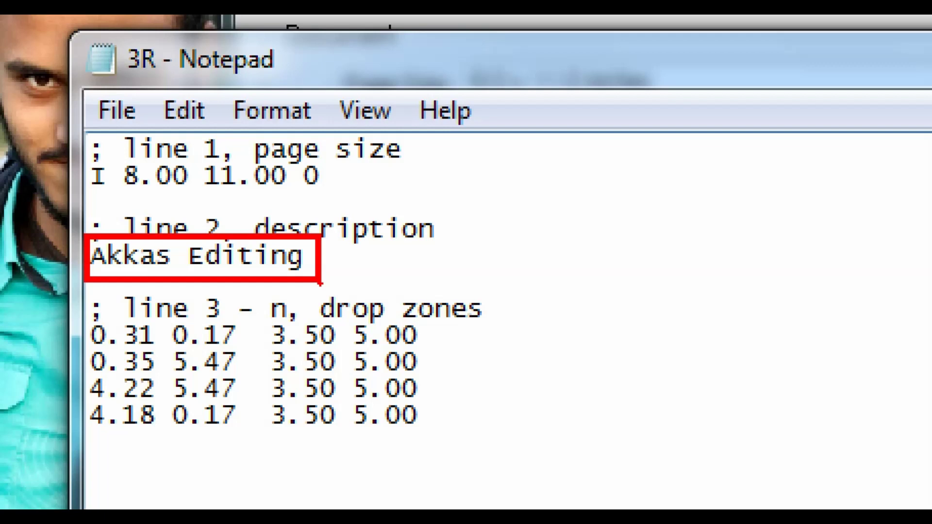
Review the 3R file's Akkas Editing description and four drop-zone lines, then return to Picture Package.
left_click(251, 261)
mouse_move(85, 290)
left_mouse_down()
mouse_move(292, 391)
mouse_move(448, 408)
mouse_move(505, 441)
left_mouse_up()
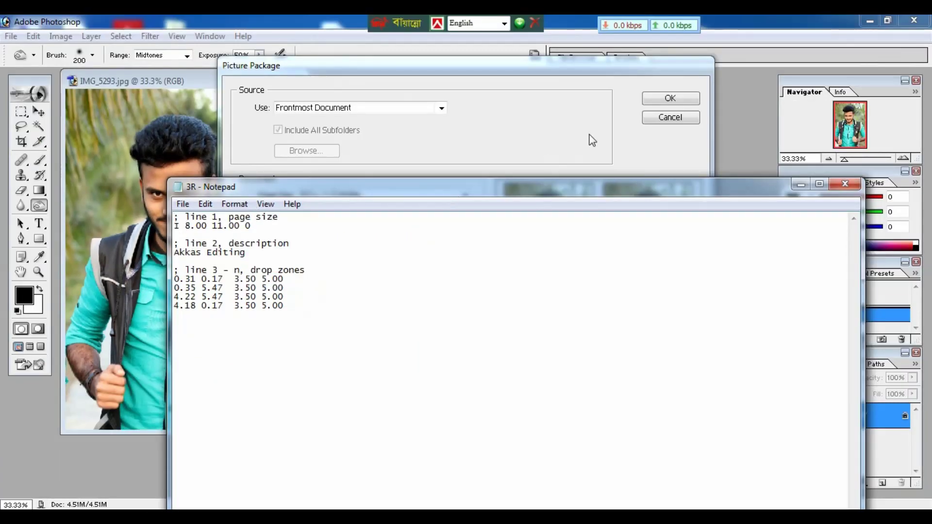
left_click(592, 140)
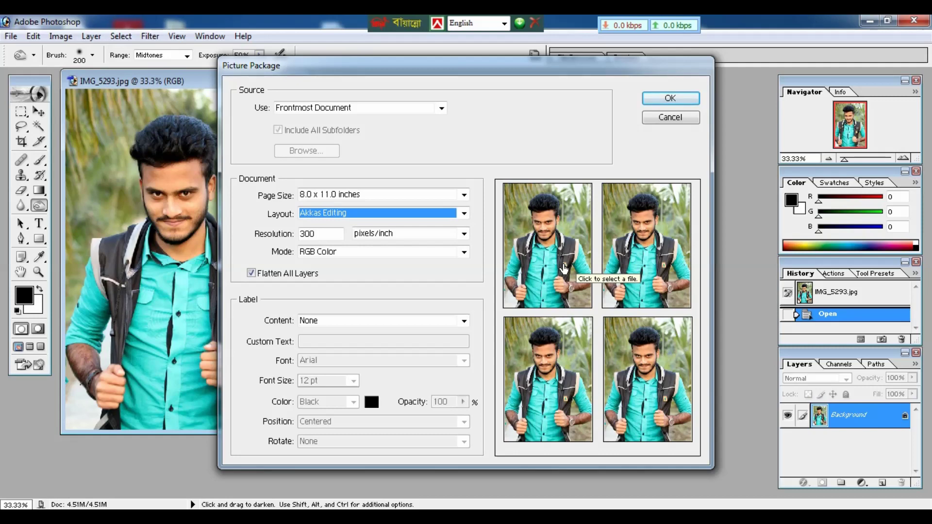
Confirm Picture Package to generate the four-portrait 8 x 11 Akkas Editing page.
left_click(686, 98)
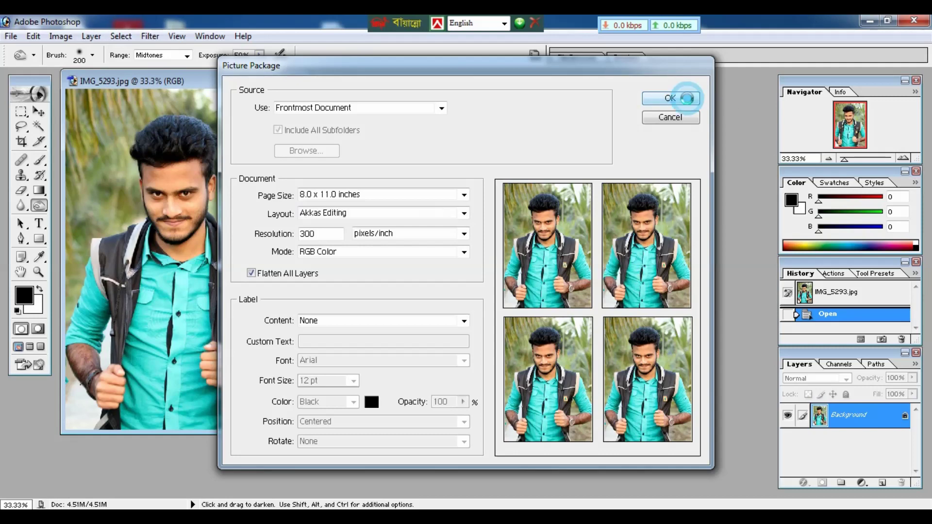